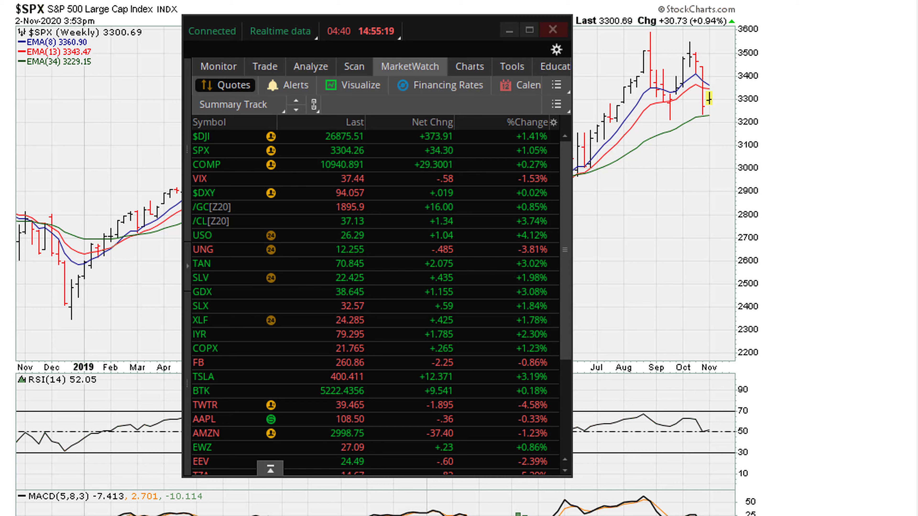
Box the countdown clock and $DJI/SPX/COMP quotes, erase them, then move MarketWatch off-screen
{"action": "left_click_drag", "start_coordinate": [322, 21], "coordinate": [412, 44]}
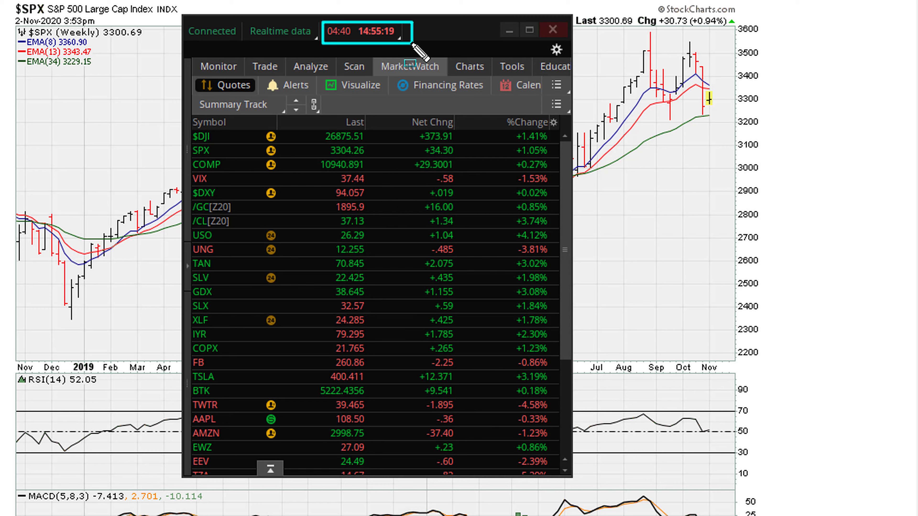
{"action": "left_click_drag", "start_coordinate": [191, 125], "coordinate": [555, 169]}
{"action": "key", "text": "Escape"}
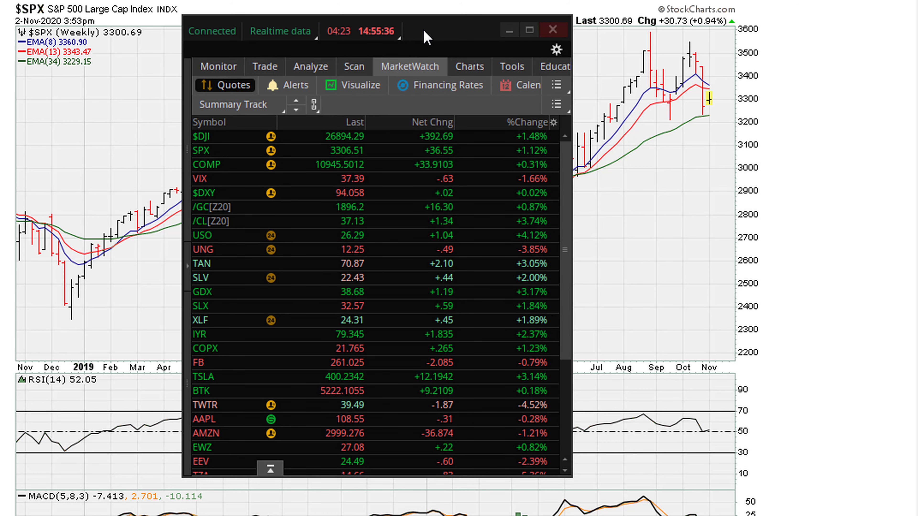
{"action": "left_click_drag", "start_coordinate": [430, 35], "coordinate": [917, 35]}
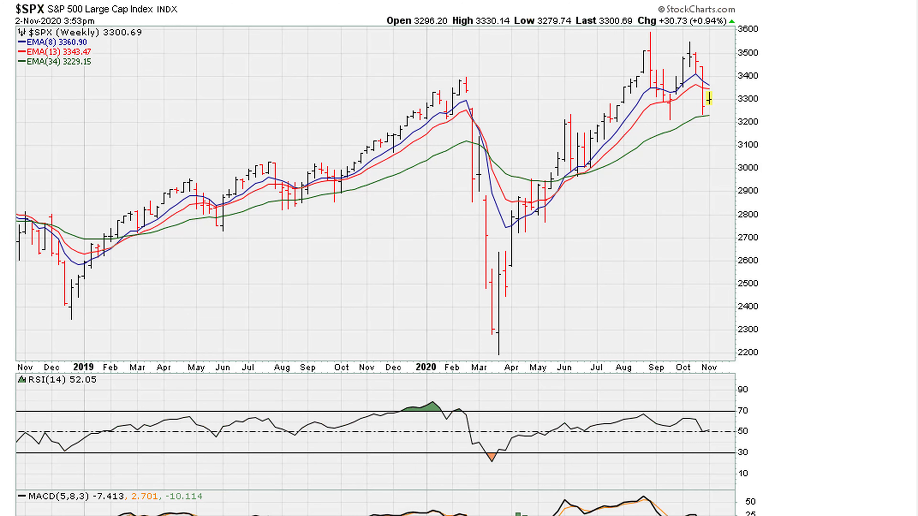
Add a green arrow and box at the RSI near 50, and box the latest weekly bar
{"action": "key", "text": "Escape"}
{"action": "left_click_drag", "start_coordinate": [686, 463], "coordinate": [702, 438]}
{"action": "left_click_drag", "start_coordinate": [695, 424], "coordinate": [717, 436]}
{"action": "mouse_move", "coordinate": [696, 103]}
{"action": "left_mouse_down"}
{"action": "mouse_move", "coordinate": [714, 120]}
{"action": "mouse_move", "coordinate": [776, 85]}
{"action": "mouse_move", "coordinate": [797, 40]}
{"action": "left_mouse_up"}
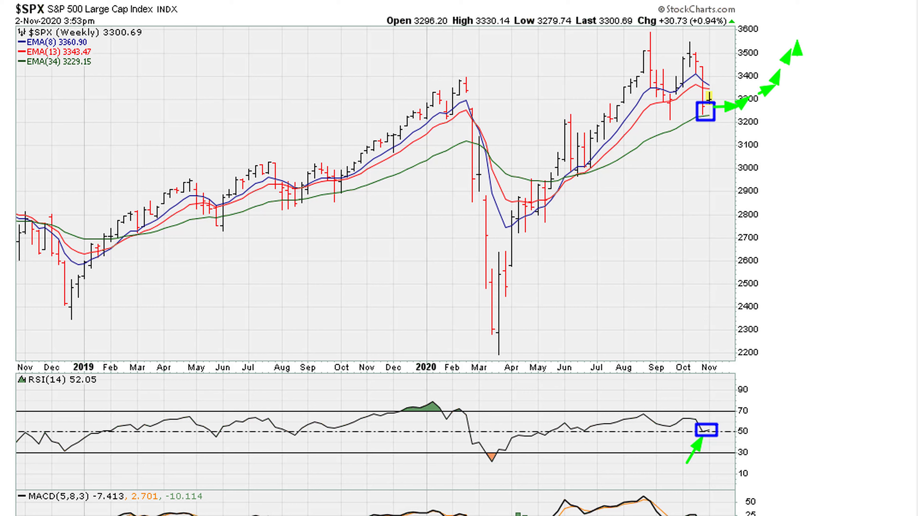
Add a second RSI arrow, a resistance line near 3510, and an upward arrow above 3500
{"action": "left_click_drag", "start_coordinate": [717, 457], "coordinate": [707, 437]}
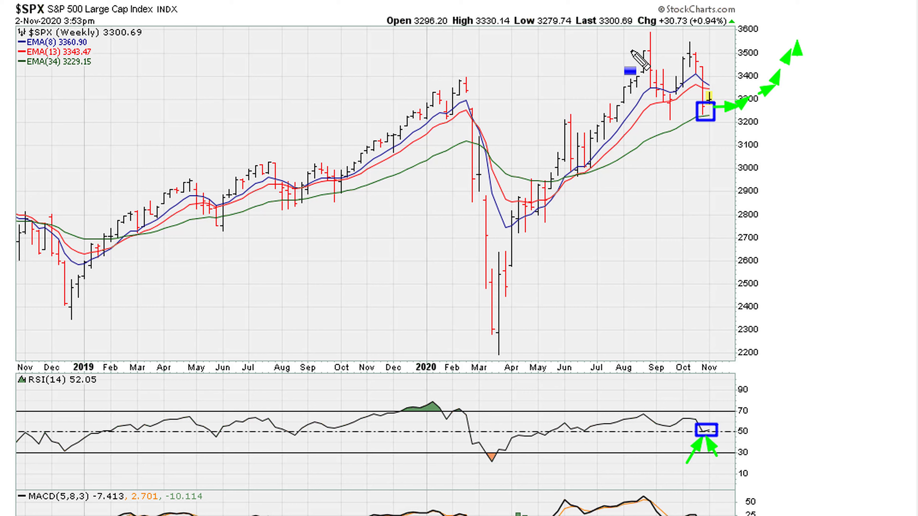
{"action": "mouse_move", "coordinate": [630, 50]}
{"action": "left_mouse_down"}
{"action": "mouse_move", "coordinate": [840, 74]}
{"action": "mouse_move", "coordinate": [820, 77]}
{"action": "mouse_move", "coordinate": [816, 69]}
{"action": "left_mouse_up"}
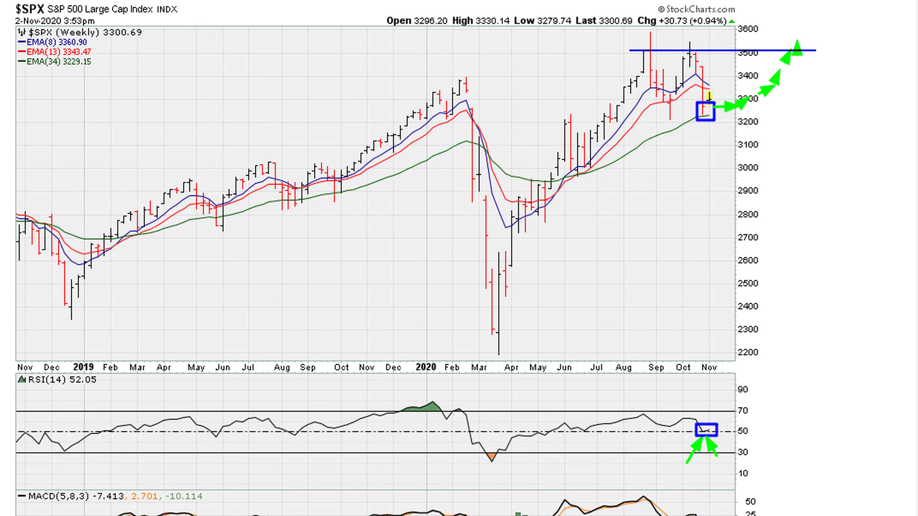
{"action": "mouse_move", "coordinate": [762, 60]}
{"action": "left_mouse_down"}
{"action": "mouse_move", "coordinate": [770, 35]}
{"action": "mouse_move", "coordinate": [777, 37]}
{"action": "left_mouse_up"}
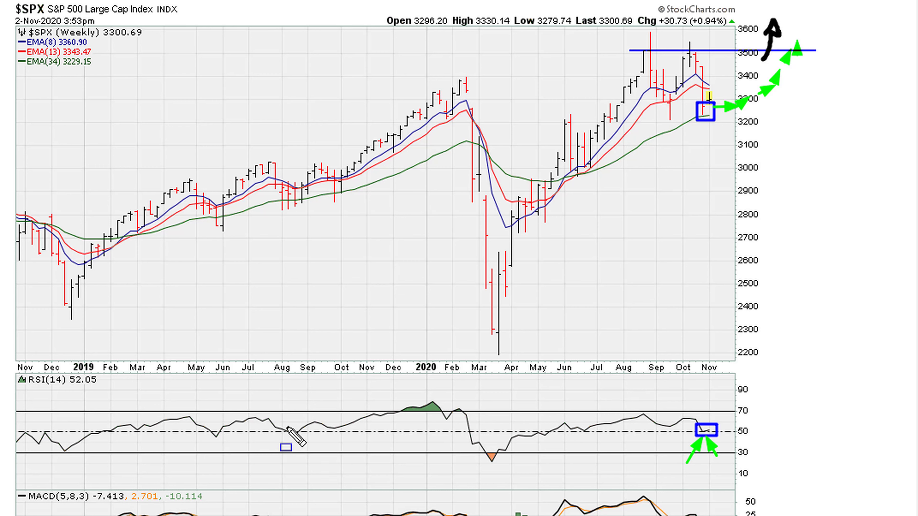
Box the latest RSI and the August 2019 RSI dip and price lows, with breakout line and arrows
{"action": "left_click_drag", "start_coordinate": [691, 419], "coordinate": [724, 443]}
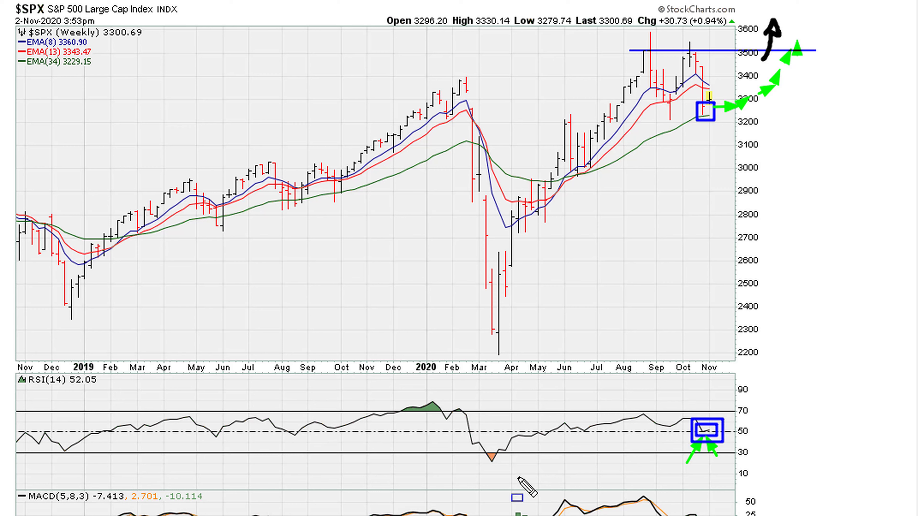
{"action": "left_click_drag", "start_coordinate": [287, 428], "coordinate": [306, 440]}
{"action": "left_click_drag", "start_coordinate": [288, 196], "coordinate": [305, 208]}
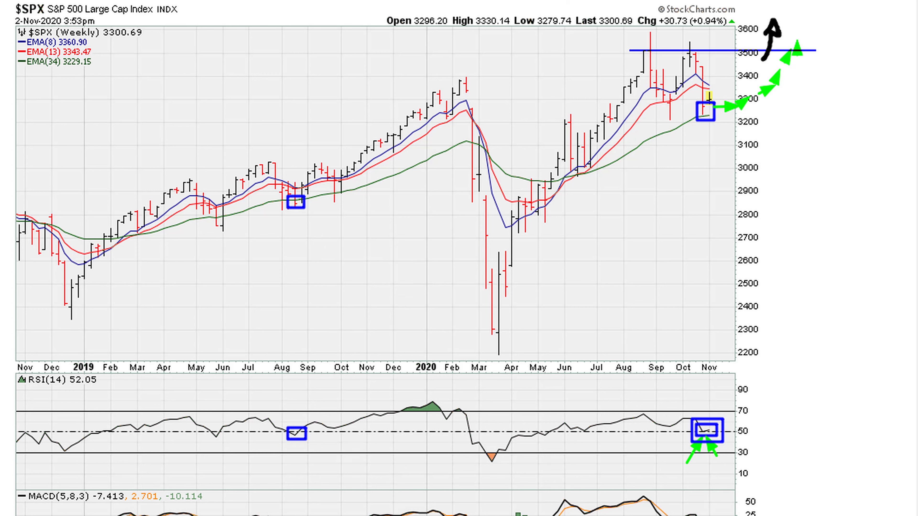
{"action": "left_click_drag", "start_coordinate": [271, 163], "coordinate": [372, 163]}
{"action": "mouse_move", "coordinate": [295, 143]}
{"action": "left_mouse_down"}
{"action": "mouse_move", "coordinate": [310, 156]}
{"action": "mouse_move", "coordinate": [356, 158]}
{"action": "mouse_move", "coordinate": [400, 112]}
{"action": "left_mouse_up"}
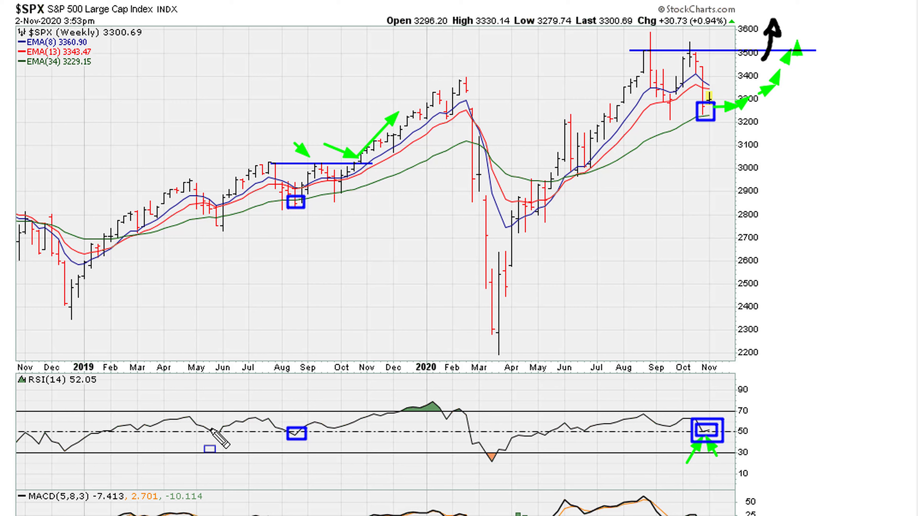
Box the May/June 2019 RSI dip and June price low, with a line over spring highs and arrow
{"action": "left_click_drag", "start_coordinate": [209, 427], "coordinate": [227, 441]}
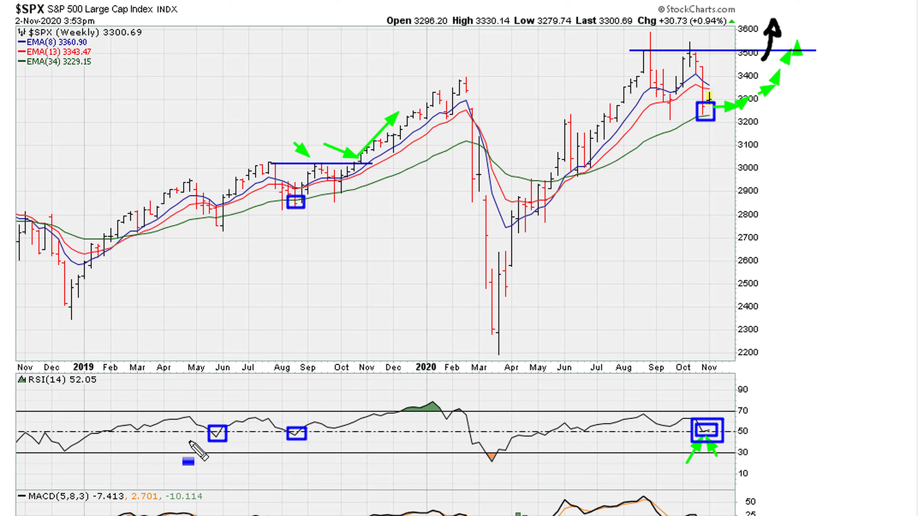
{"action": "left_click_drag", "start_coordinate": [202, 432], "coordinate": [239, 432]}
{"action": "left_click_drag", "start_coordinate": [210, 215], "coordinate": [234, 231]}
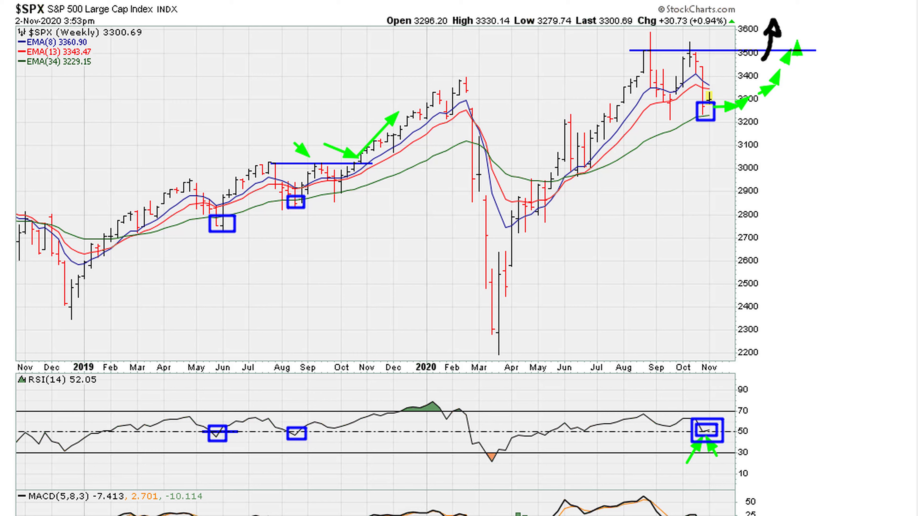
{"action": "left_click_drag", "start_coordinate": [189, 182], "coordinate": [254, 182]}
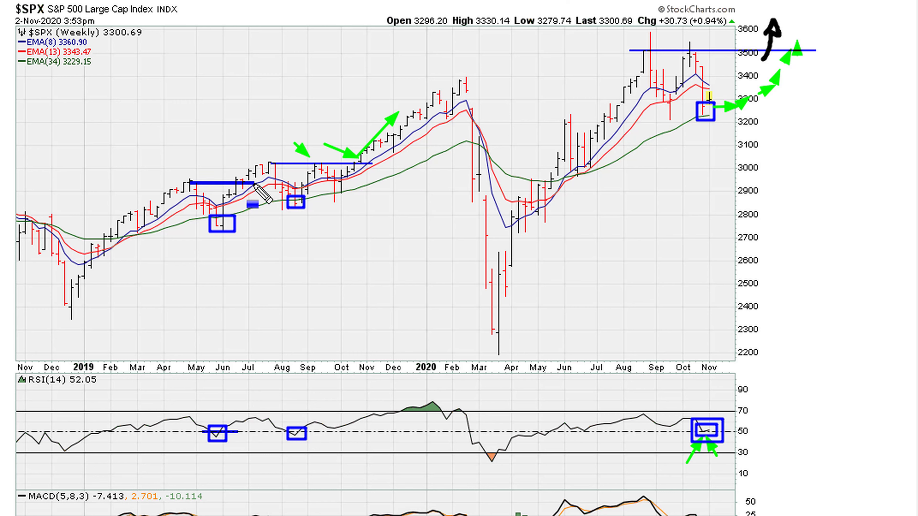
{"action": "mouse_move", "coordinate": [197, 152]}
{"action": "left_mouse_down"}
{"action": "mouse_move", "coordinate": [235, 178]}
{"action": "mouse_move", "coordinate": [266, 150]}
{"action": "left_mouse_up"}
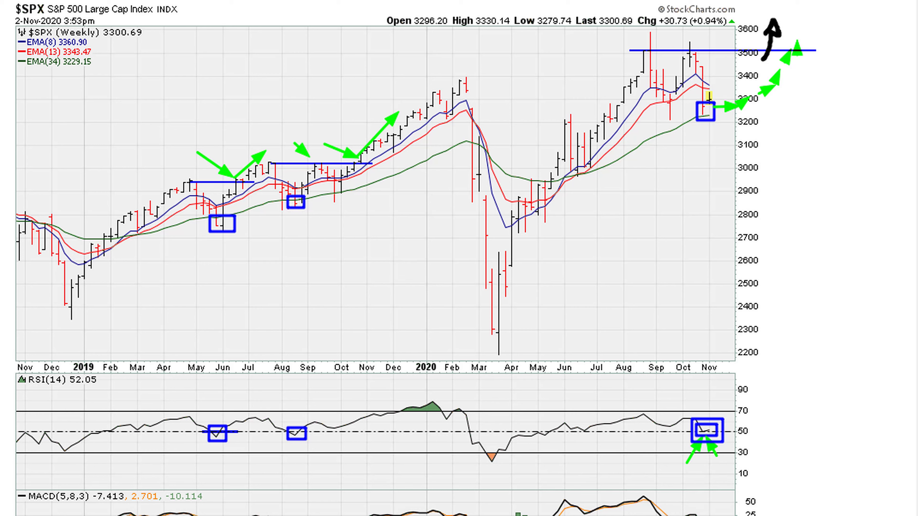
Sketch magenta marks on the latest RSI and February–March 2020 sell-off, then erase all drawings
{"action": "mouse_move", "coordinate": [715, 432]}
{"action": "left_mouse_down"}
{"action": "mouse_move", "coordinate": [731, 460]}
{"action": "mouse_move", "coordinate": [743, 451]}
{"action": "left_mouse_up"}
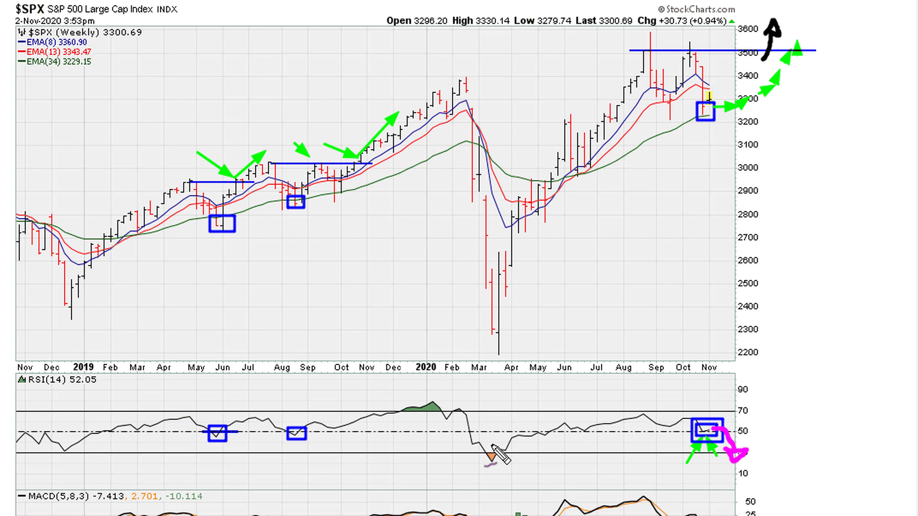
{"action": "mouse_move", "coordinate": [465, 424]}
{"action": "left_mouse_down"}
{"action": "mouse_move", "coordinate": [479, 429]}
{"action": "mouse_move", "coordinate": [468, 443]}
{"action": "mouse_move", "coordinate": [462, 426]}
{"action": "left_mouse_up"}
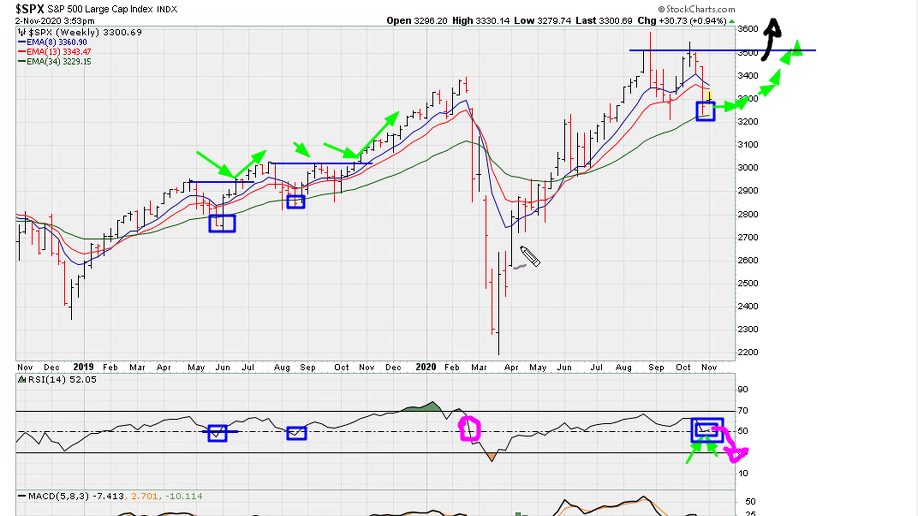
{"action": "mouse_move", "coordinate": [465, 144]}
{"action": "left_mouse_down"}
{"action": "mouse_move", "coordinate": [472, 136]}
{"action": "mouse_move", "coordinate": [508, 250]}
{"action": "mouse_move", "coordinate": [505, 342]}
{"action": "mouse_move", "coordinate": [470, 327]}
{"action": "mouse_move", "coordinate": [472, 115]}
{"action": "left_mouse_up"}
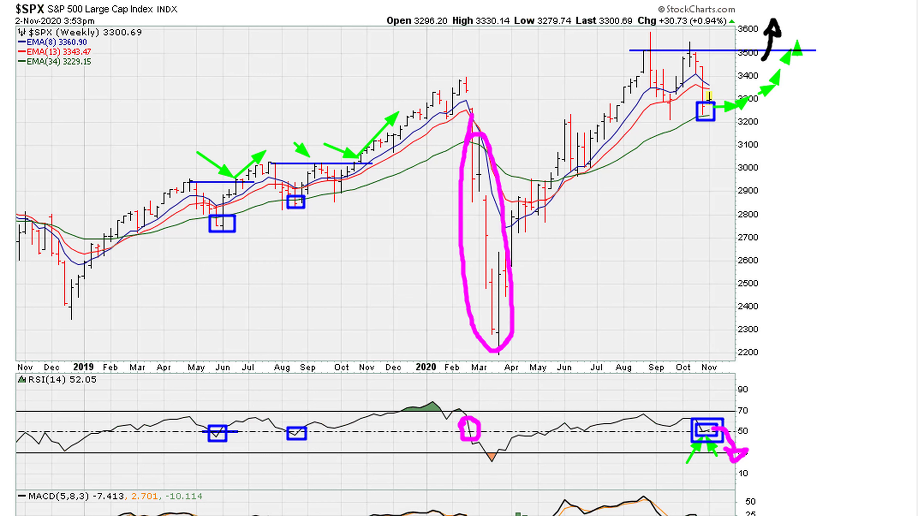
{"action": "key", "text": "Escape"}
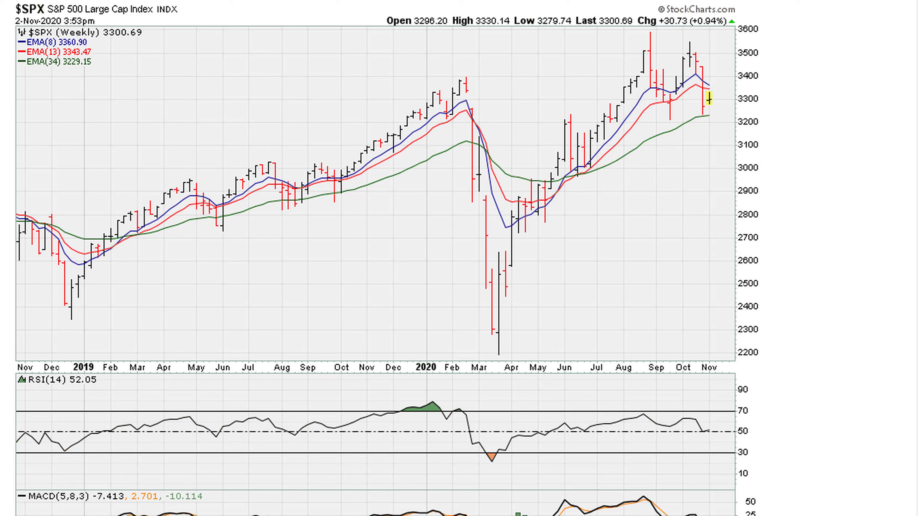
Switch to the daily $SPX chart and clear the stray RSI mark
{"action": "key", "text": "Right"}
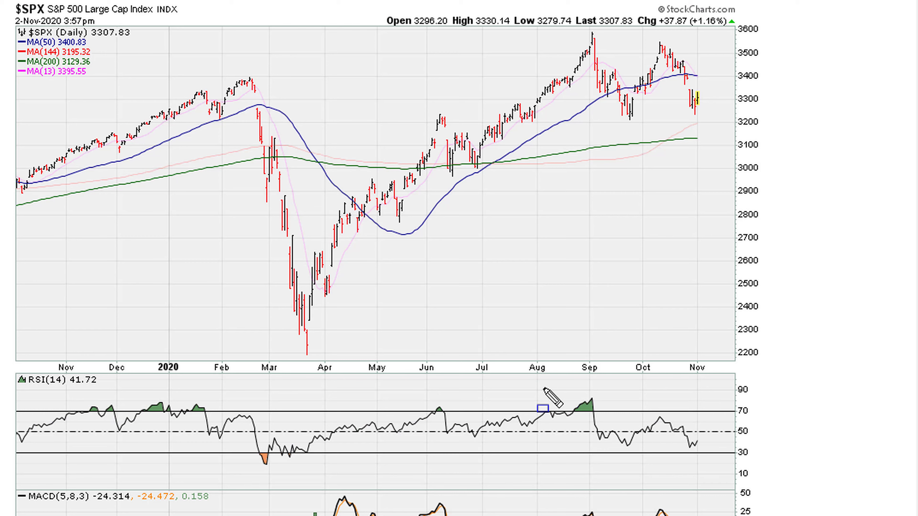
{"action": "key", "text": "Escape"}
Draw an RSI trendline from February, box the late-March low, add an RSI line near 38, and write 382
{"action": "left_click_drag", "start_coordinate": [249, 413], "coordinate": [319, 448]}
{"action": "left_click_drag", "start_coordinate": [301, 290], "coordinate": [318, 312]}
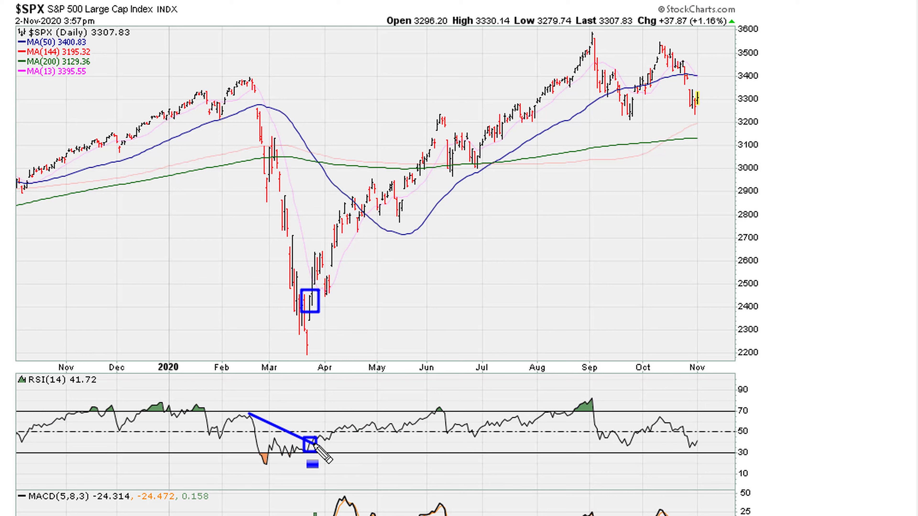
{"action": "mouse_move", "coordinate": [309, 444]}
{"action": "left_mouse_down"}
{"action": "mouse_move", "coordinate": [736, 472]}
{"action": "mouse_move", "coordinate": [730, 447]}
{"action": "mouse_move", "coordinate": [751, 446]}
{"action": "left_mouse_up"}
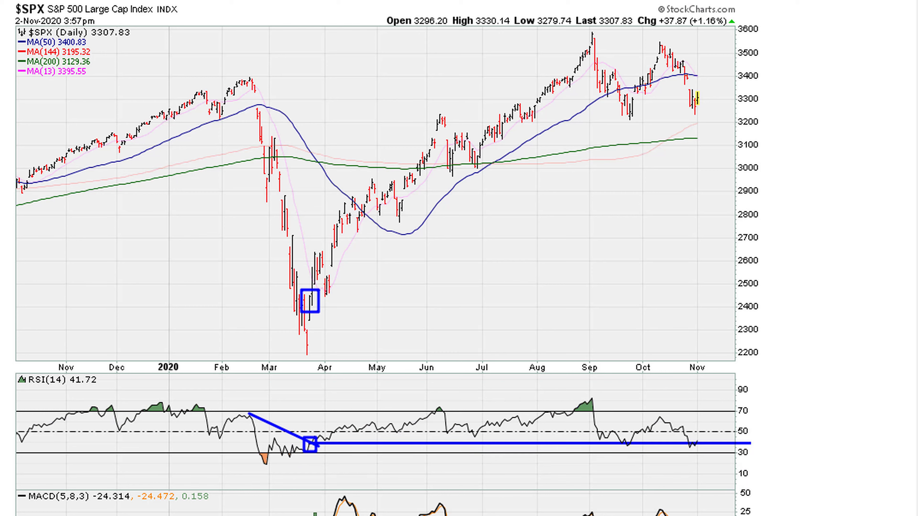
{"action": "mouse_move", "coordinate": [764, 408]}
{"action": "left_mouse_down"}
{"action": "mouse_move", "coordinate": [783, 434]}
{"action": "mouse_move", "coordinate": [767, 461]}
{"action": "mouse_move", "coordinate": [809, 427]}
{"action": "mouse_move", "coordinate": [820, 441]}
{"action": "mouse_move", "coordinate": [855, 409]}
{"action": "mouse_move", "coordinate": [862, 465]}
{"action": "left_mouse_up"}
{"action": "left_click", "coordinate": [829, 438]}
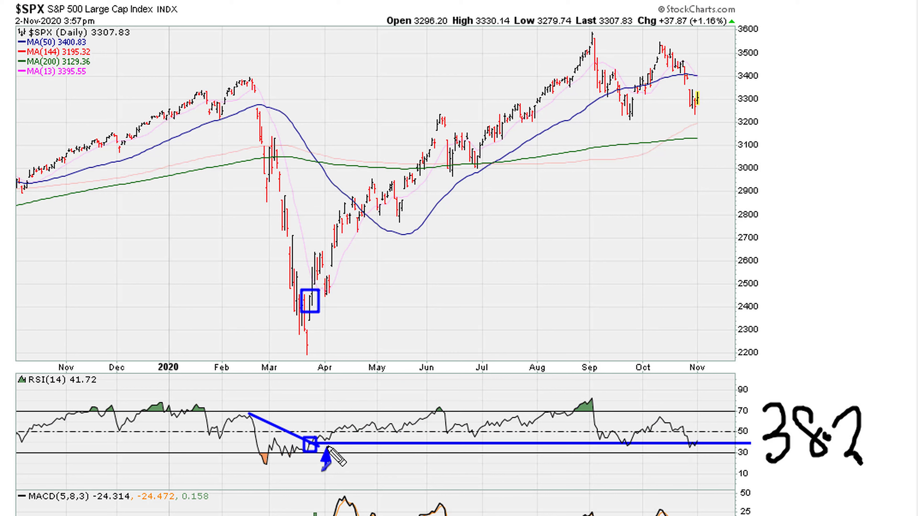
Add blue up-arrows under the March RSI box, beside the March low, and at September's RSI low
{"action": "left_click_drag", "start_coordinate": [327, 448], "coordinate": [338, 466]}
{"action": "mouse_move", "coordinate": [327, 328]}
{"action": "left_mouse_down"}
{"action": "mouse_move", "coordinate": [327, 296]}
{"action": "mouse_move", "coordinate": [335, 311]}
{"action": "left_mouse_up"}
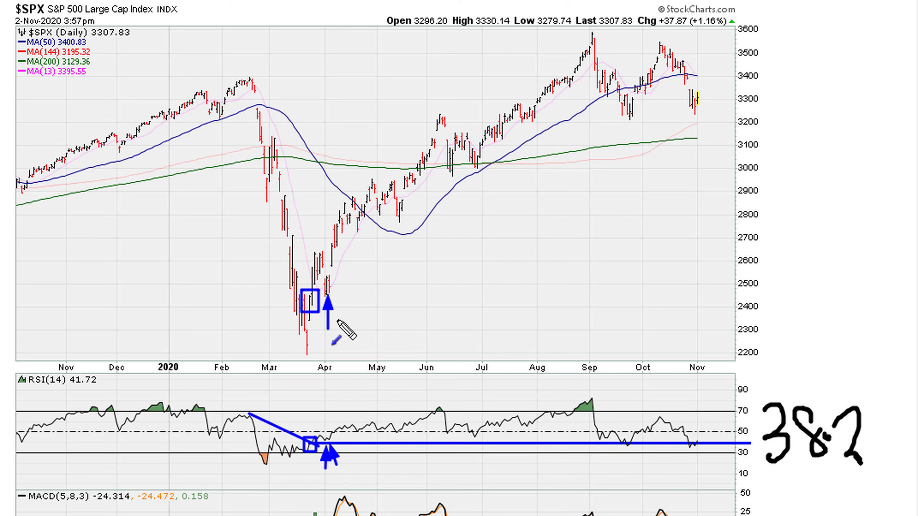
{"action": "left_click_drag", "start_coordinate": [613, 478], "coordinate": [623, 446]}
{"action": "left_click_drag", "start_coordinate": [629, 465], "coordinate": [629, 452]}
Add arrows at the September price low and latest RSI low, then start the projected rally path
{"action": "left_click_drag", "start_coordinate": [611, 149], "coordinate": [623, 116]}
{"action": "left_click_drag", "start_coordinate": [639, 147], "coordinate": [634, 119]}
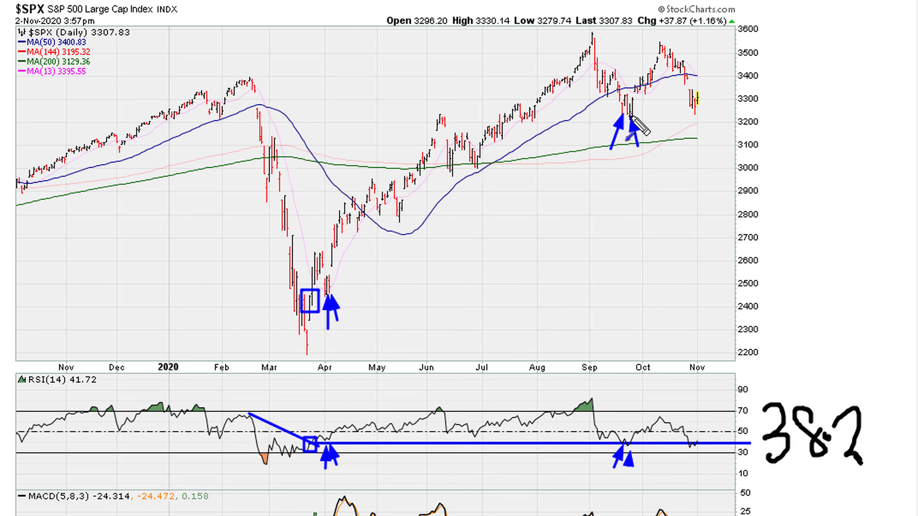
{"action": "left_click_drag", "start_coordinate": [675, 479], "coordinate": [697, 453]}
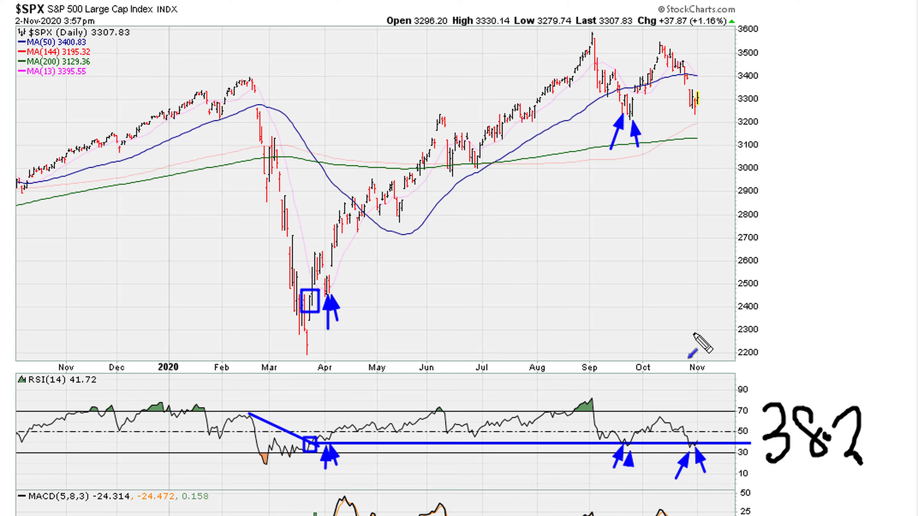
{"action": "key", "text": "ctrl+z"}
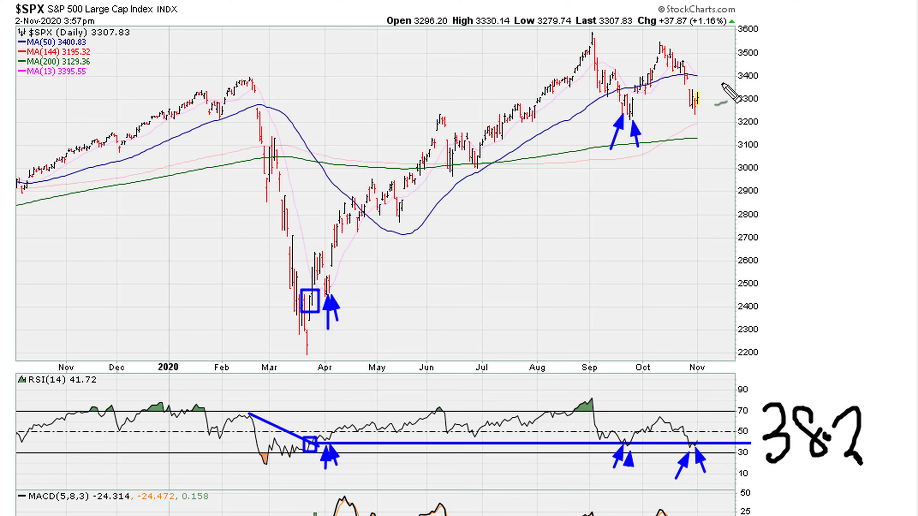
{"action": "mouse_move", "coordinate": [702, 108]}
{"action": "left_mouse_down"}
{"action": "mouse_move", "coordinate": [777, 103]}
{"action": "mouse_move", "coordinate": [788, 48]}
{"action": "mouse_move", "coordinate": [774, 54]}
{"action": "mouse_move", "coordinate": [785, 35]}
{"action": "mouse_move", "coordinate": [791, 56]}
{"action": "left_mouse_up"}
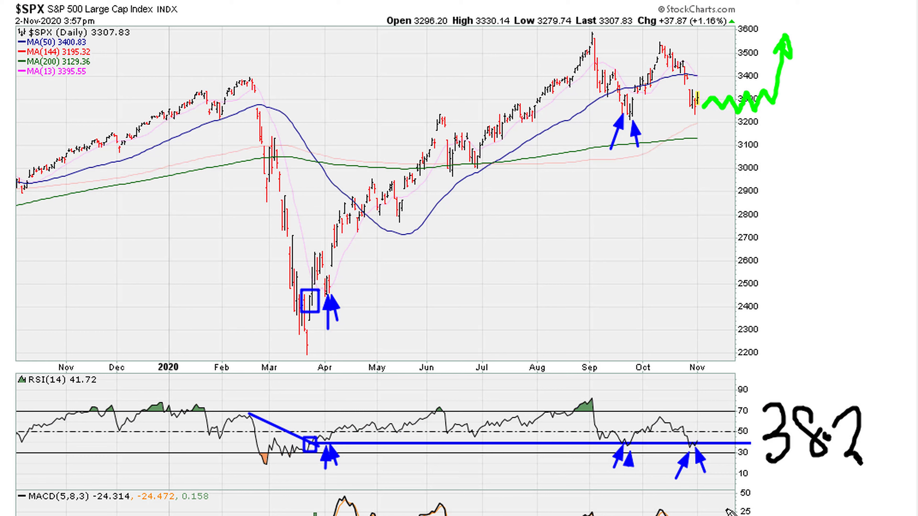
Draw a magenta arrow stroke by the latest RSI and circle the 382 note
{"action": "mouse_move", "coordinate": [705, 461]}
{"action": "left_mouse_down"}
{"action": "mouse_move", "coordinate": [721, 445]}
{"action": "mouse_move", "coordinate": [725, 462]}
{"action": "mouse_move", "coordinate": [718, 457]}
{"action": "mouse_move", "coordinate": [733, 455]}
{"action": "left_mouse_up"}
{"action": "left_click", "coordinate": [759, 398]}
{"action": "mouse_move", "coordinate": [768, 389]}
{"action": "left_mouse_down"}
{"action": "mouse_move", "coordinate": [896, 434]}
{"action": "mouse_move", "coordinate": [840, 492]}
{"action": "mouse_move", "coordinate": [763, 484]}
{"action": "mouse_move", "coordinate": [758, 390]}
{"action": "left_mouse_up"}
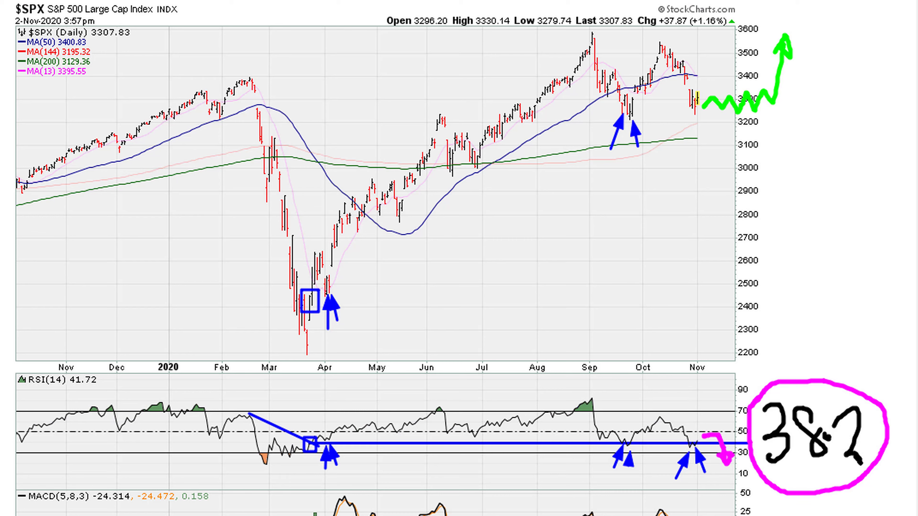
Erase all annotations and bring the thinkorswim MarketWatch window back over the chart
{"action": "key", "text": "e"}
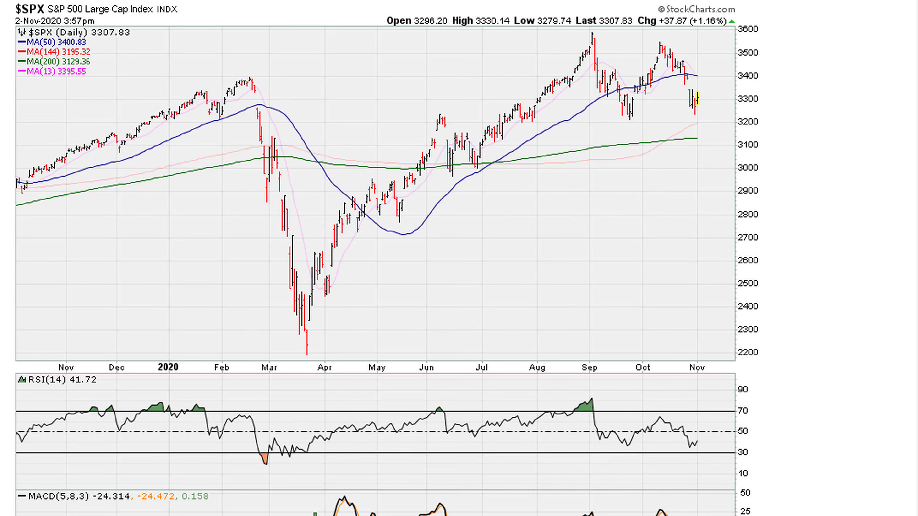
{"action": "key", "text": "alt+Tab"}
{"action": "left_click_drag", "start_coordinate": [517, 7], "coordinate": [440, 27]}
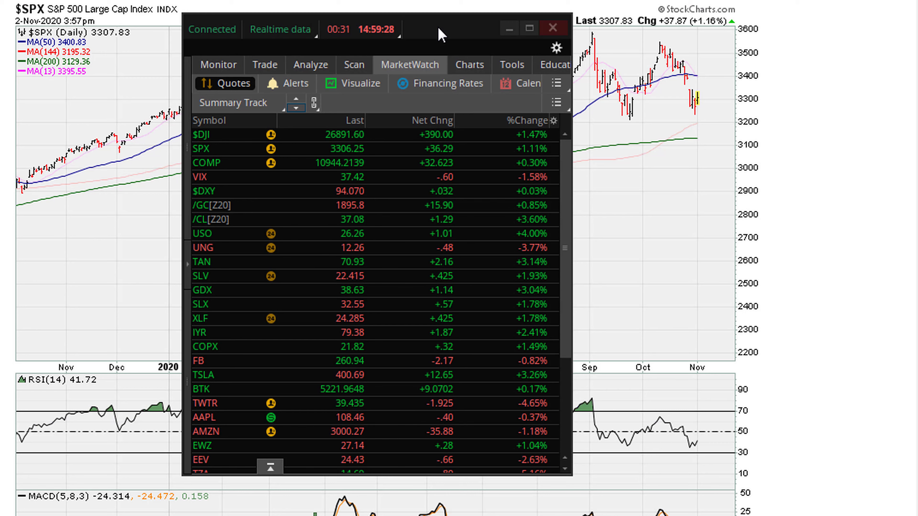